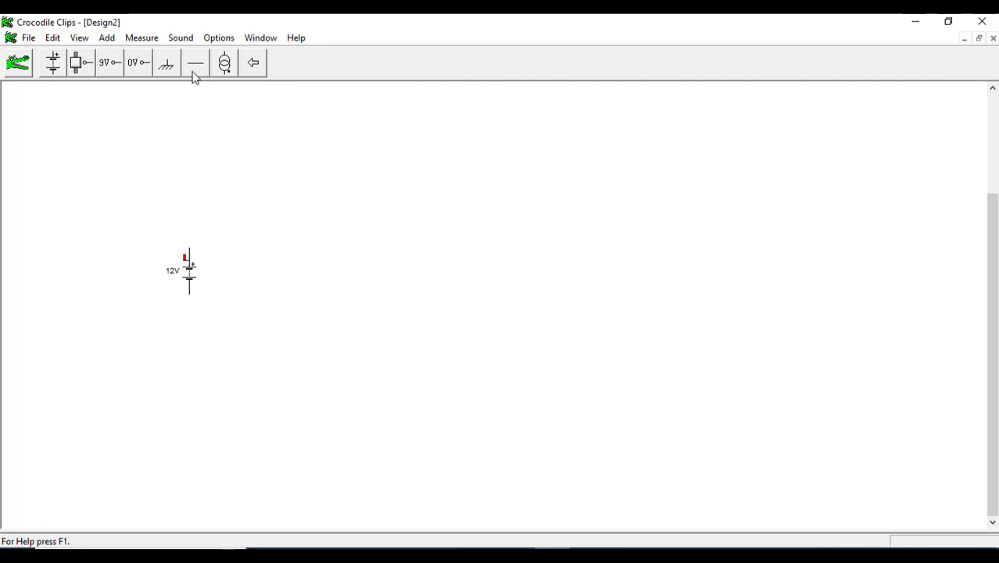
Place a vertical 10 Ω resistor on the worksheet to the right of the 12 V battery
left_click(259, 70)
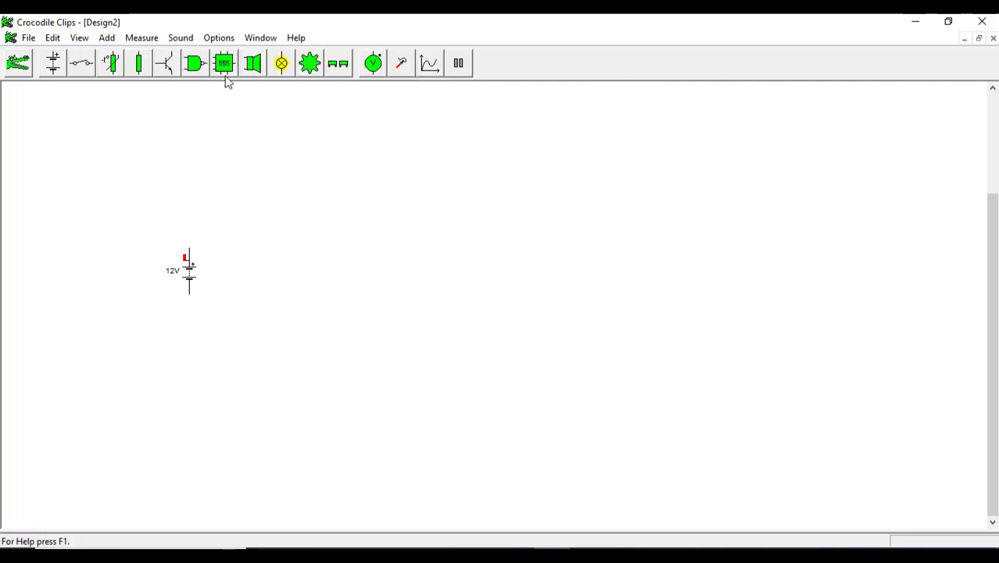
left_click(145, 67)
left_click(51, 68)
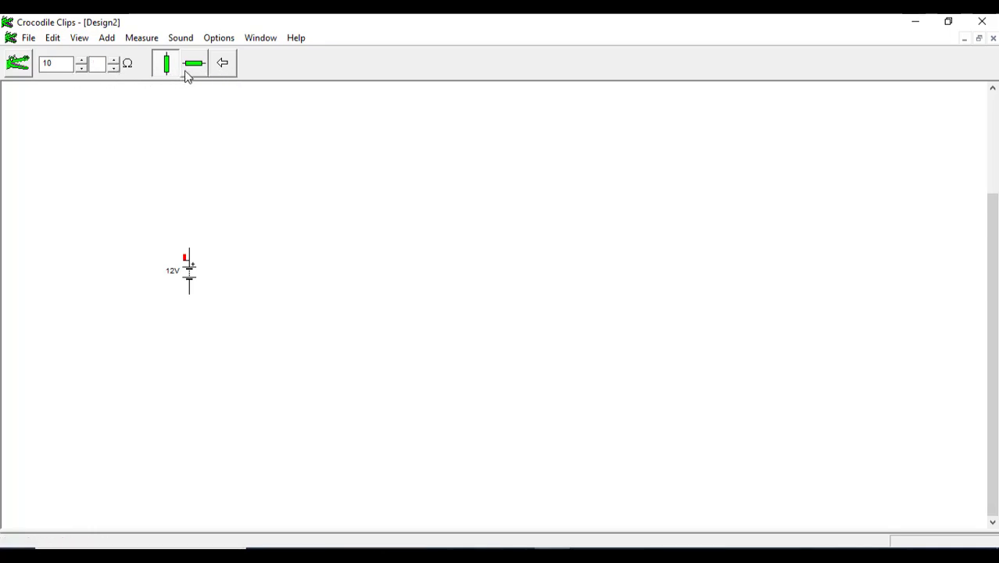
left_click_drag(168, 70, 322, 252)
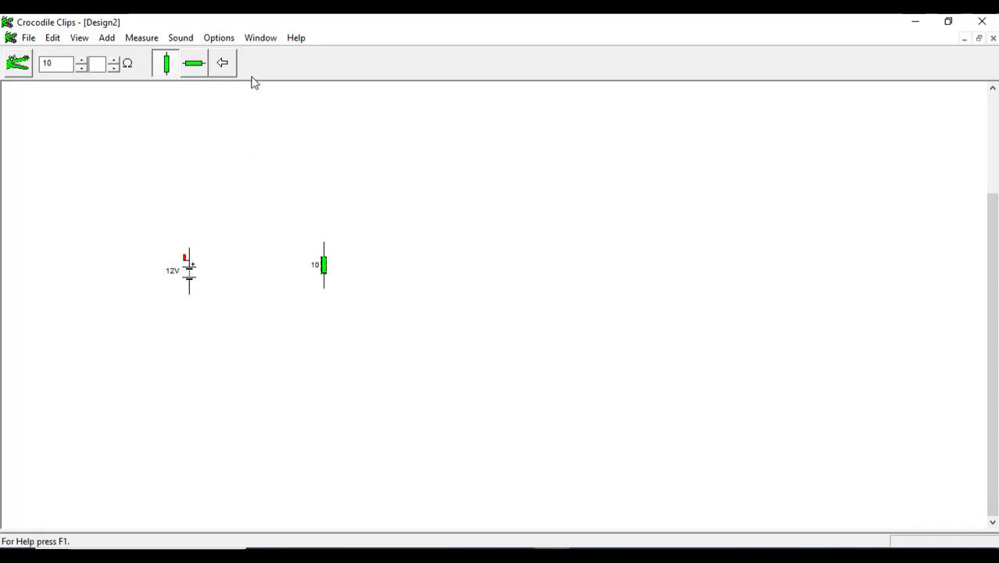
left_click(262, 41)
mouse_move(226, 43)
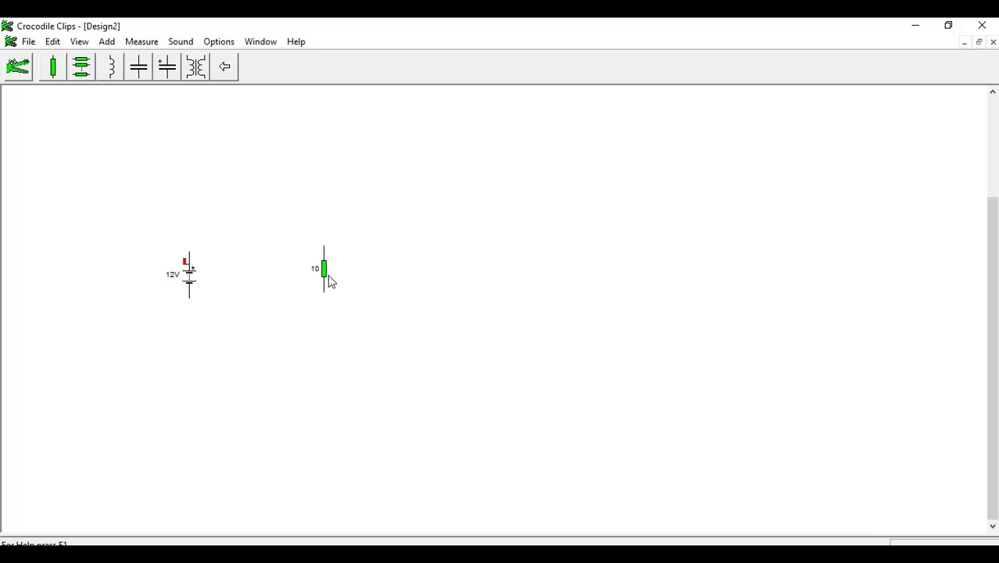
Move the 10 Ω resistor level with the battery and closer to it
mouse_move(327, 283)
key("ctrl+a")
left_click_drag(322, 278, 321, 275)
left_click(364, 286)
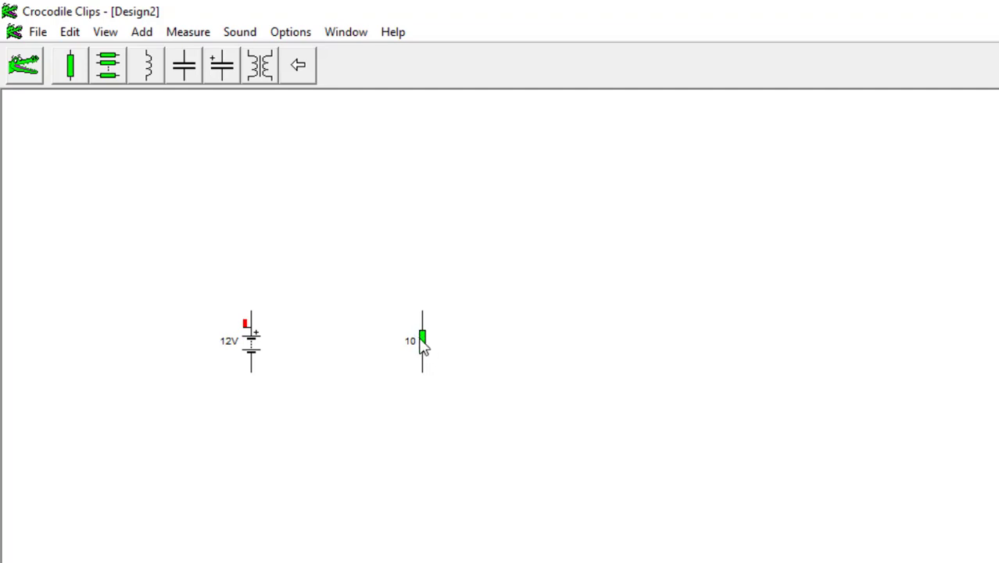
mouse_move(422, 346)
left_mouse_down()
mouse_move(413, 332)
mouse_move(384, 340)
left_mouse_up()
Wire both ends of the resistor to the battery's positive and negative terminals to close the circuit
left_click_drag(252, 315, 383, 311)
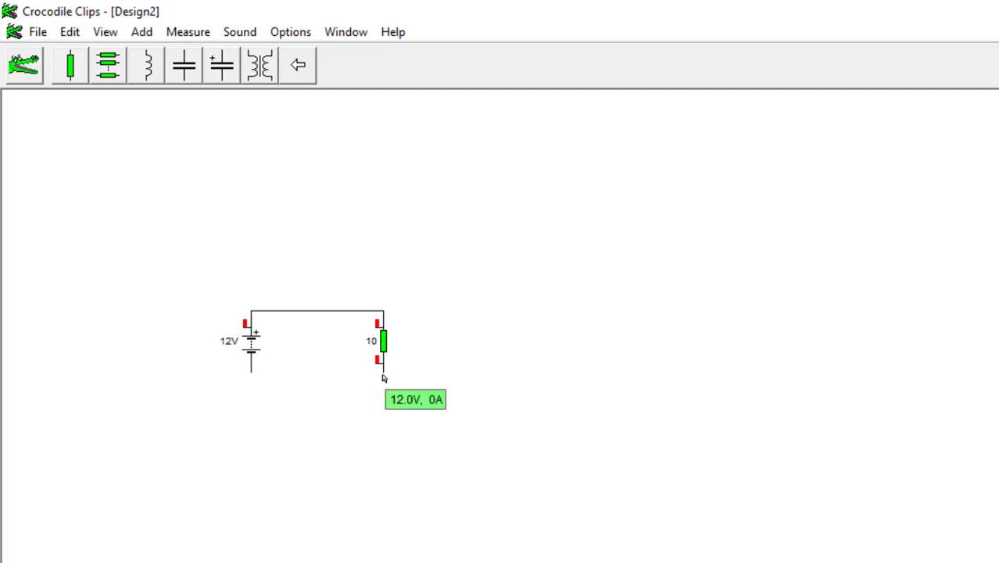
left_click_drag(383, 373, 267, 360)
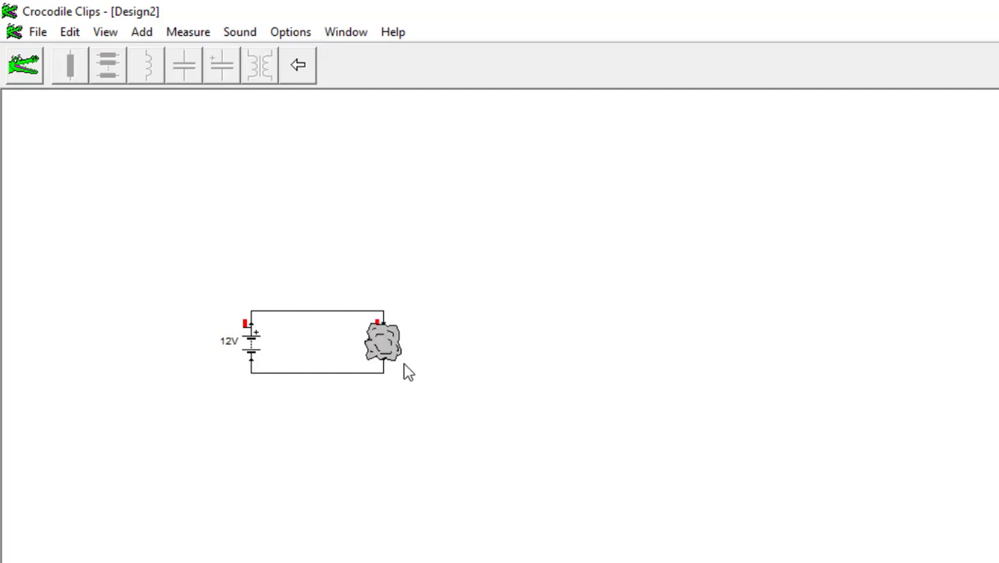
Turn on Indestructible Components and replace the destroyed resistor with a working one
left_click(302, 36)
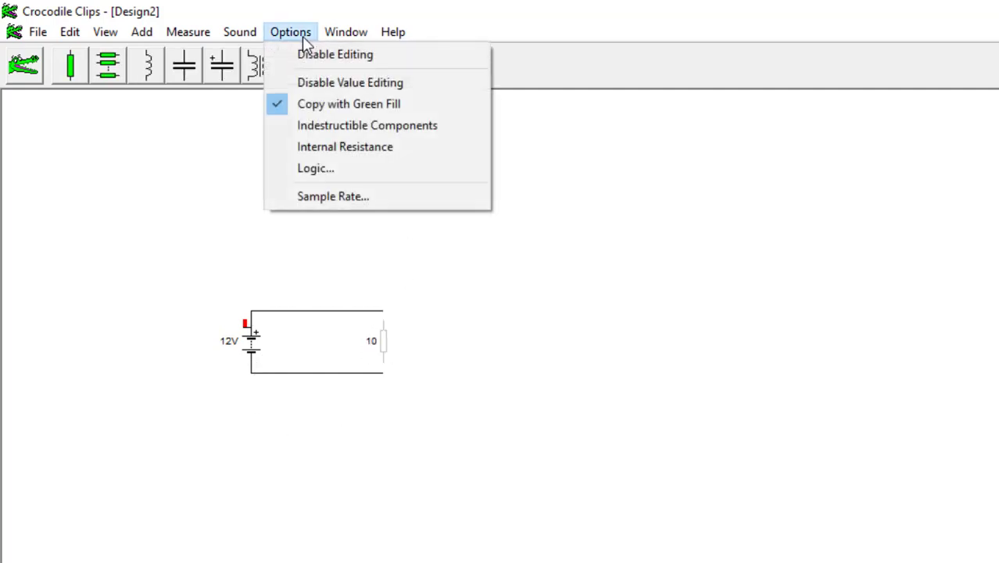
left_click(320, 126)
left_click_drag(25, 67, 379, 336)
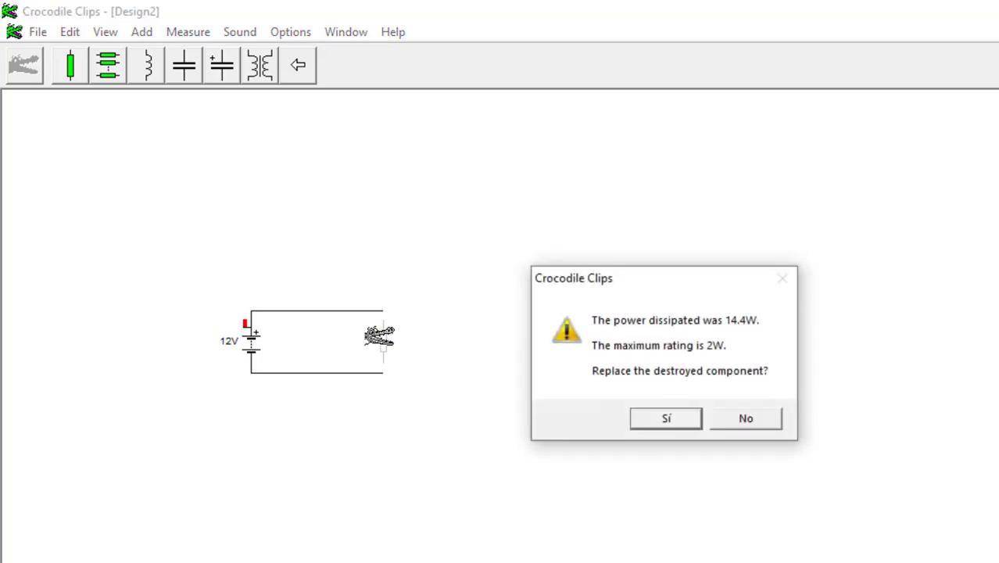
left_click(680, 421)
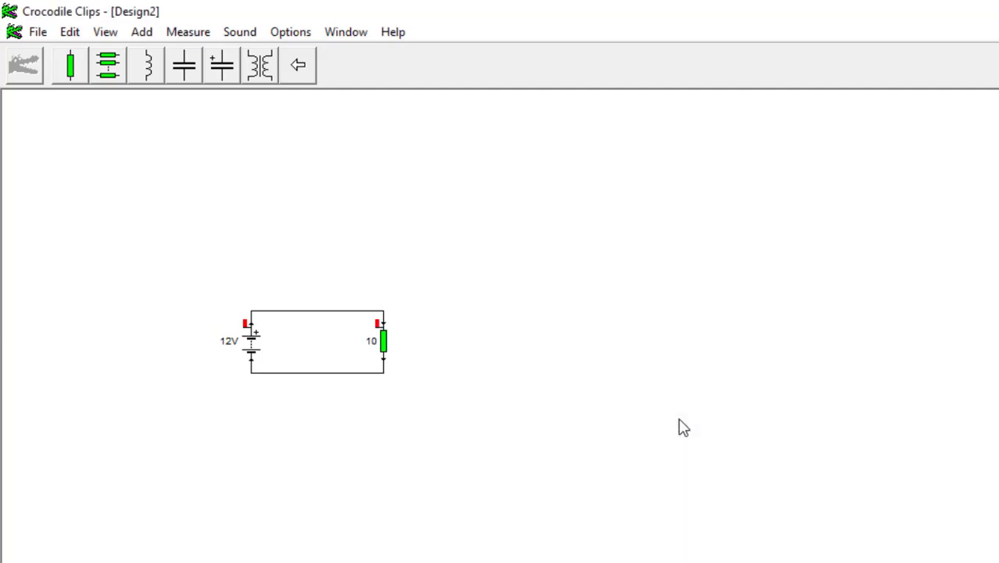
left_click(31, 79)
Add a vertical voltmeter to the right of the resistor and wire it in parallel with the resistor
left_click(301, 68)
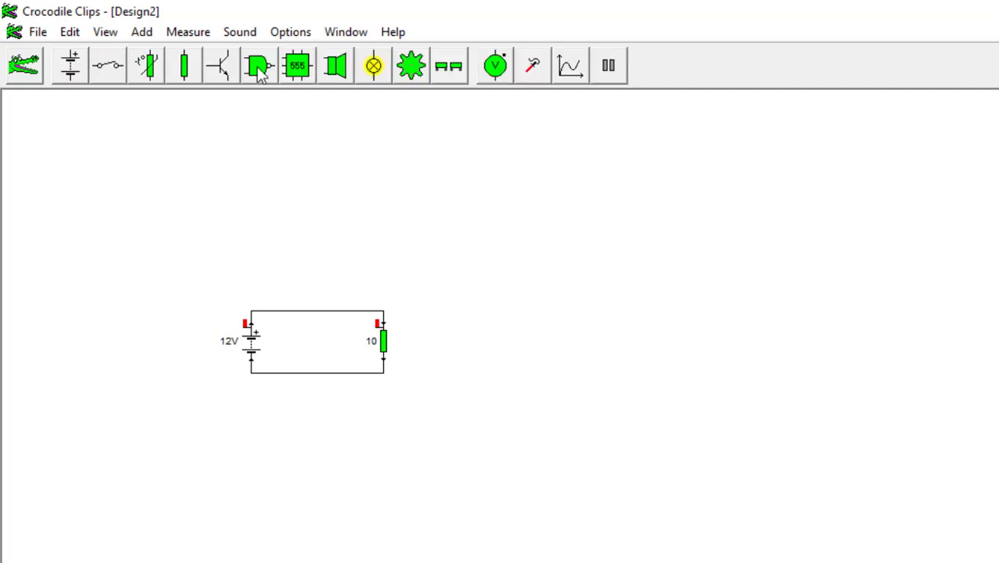
left_click(497, 78)
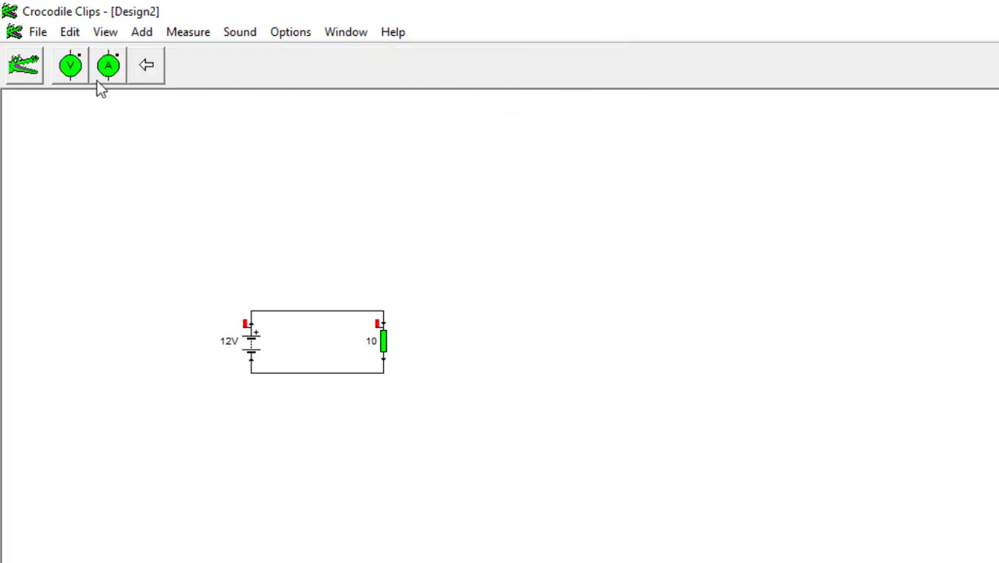
left_click(70, 70)
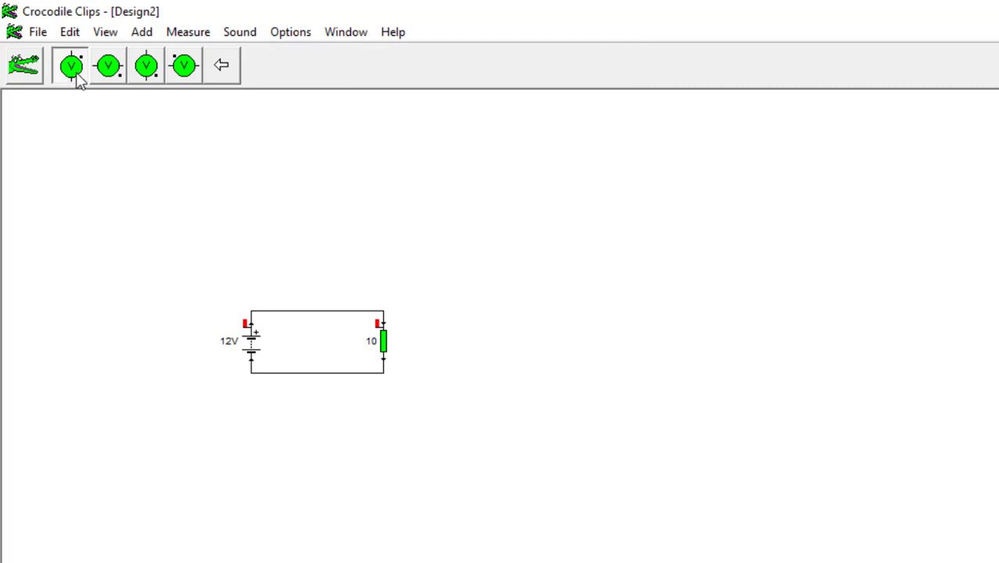
left_click_drag(79, 78, 396, 295)
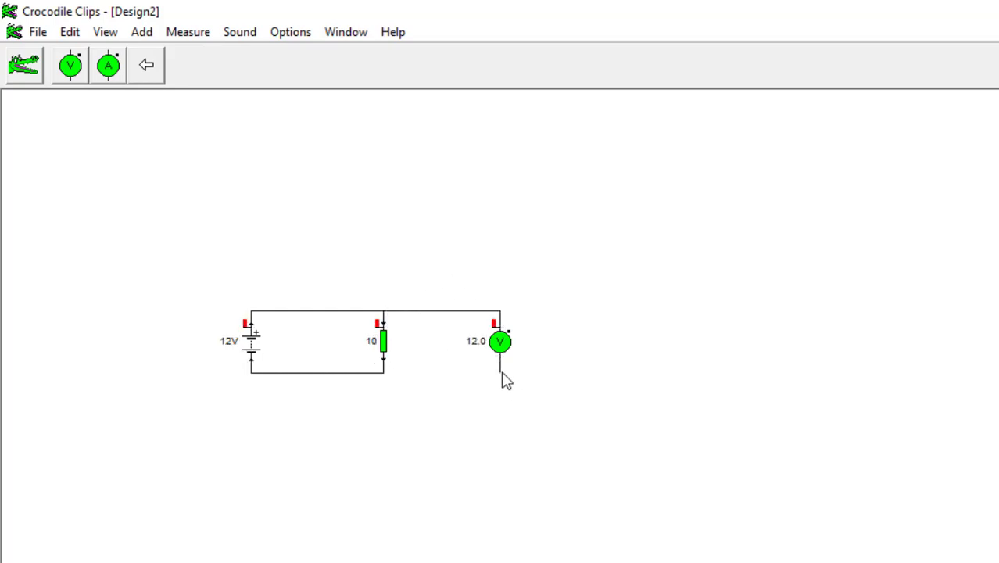
left_click_drag(501, 372, 383, 373)
left_click(144, 66)
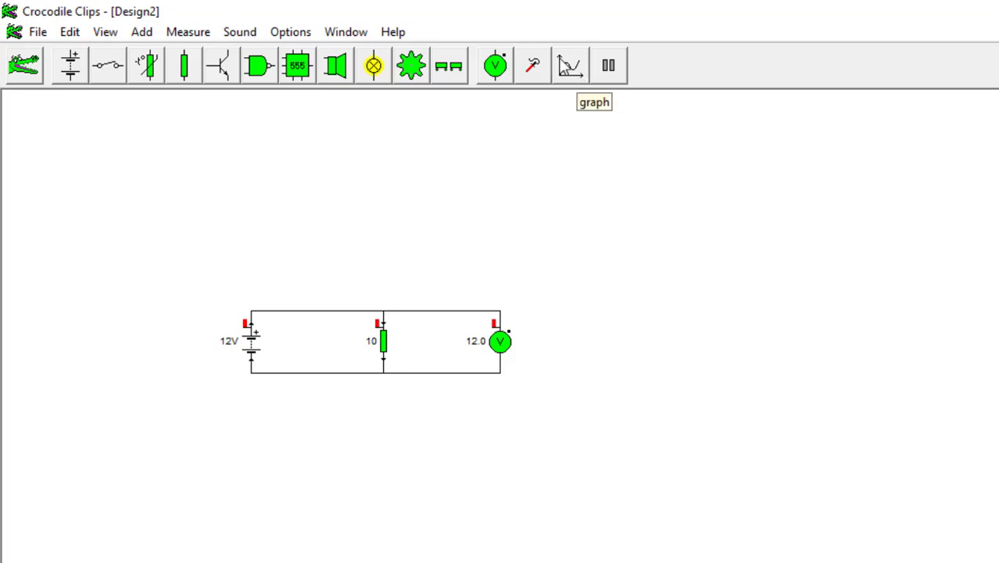
Show an enlarged graph pane below the circuit and magnify the circuit view x2
left_click(571, 69)
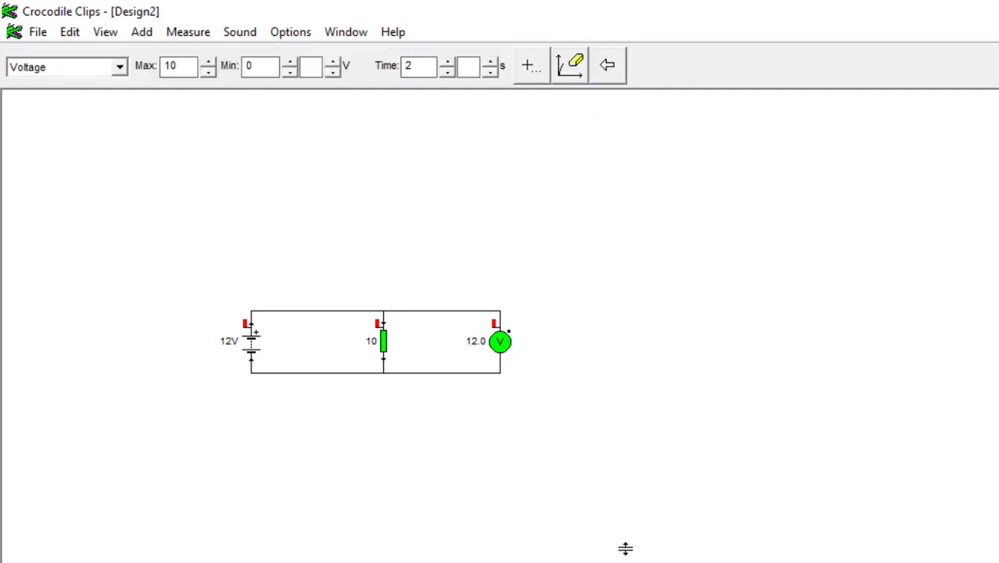
left_click_drag(626, 549, 628, 497)
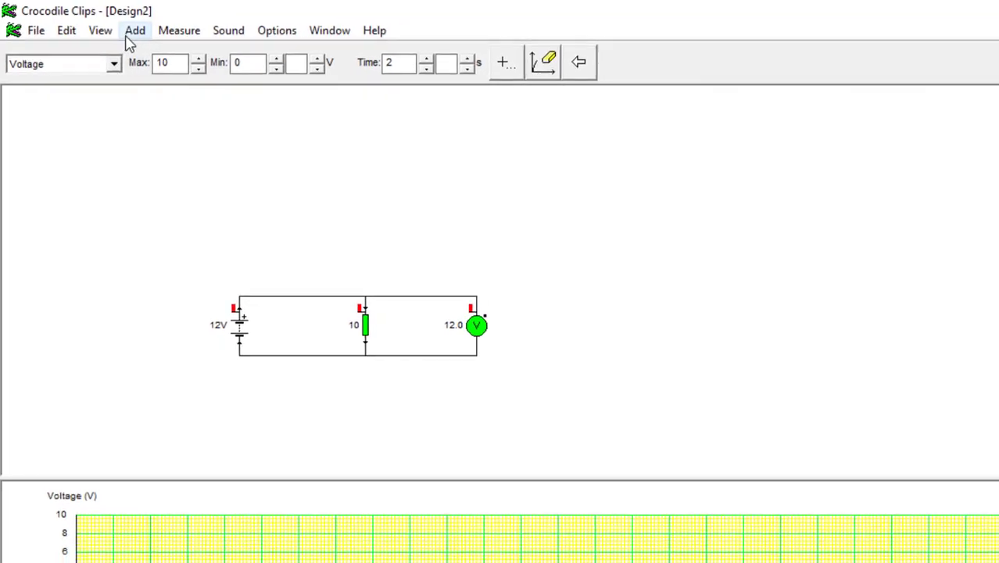
left_click(179, 30)
mouse_move(105, 31)
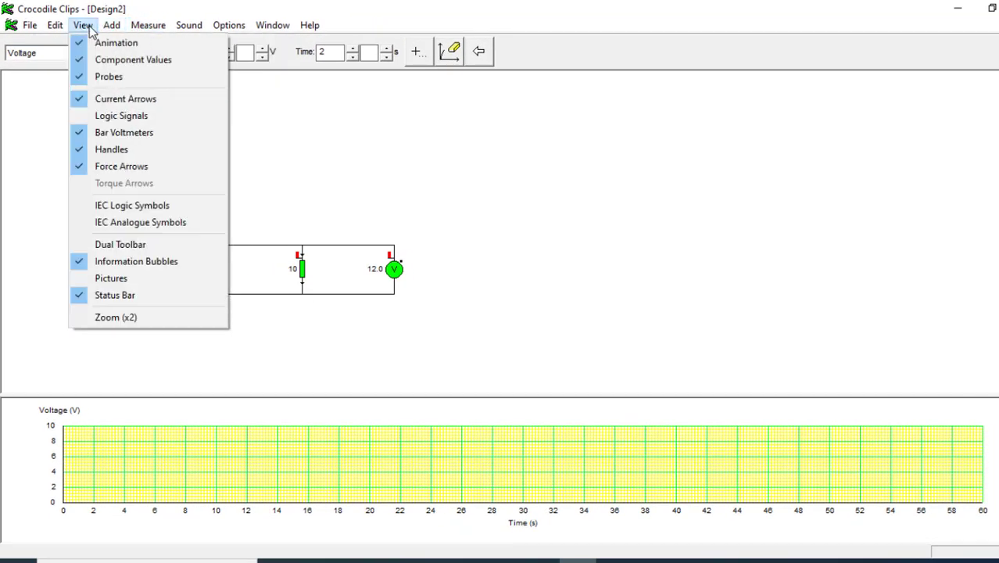
left_click(109, 319)
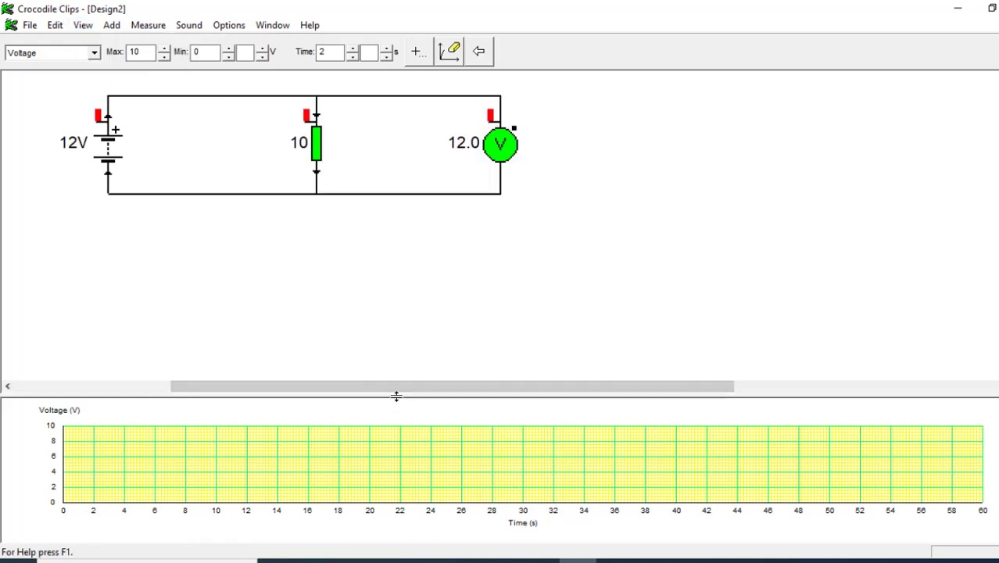
left_click_drag(396, 397, 396, 341)
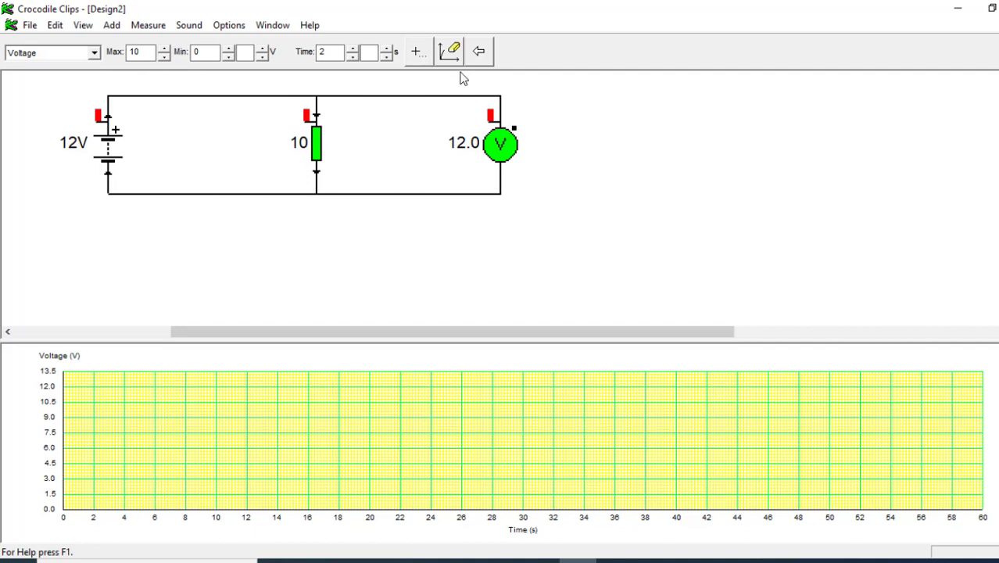
Keep Voltage as the graphed quantity and set the graph's maximum to 15 V
left_click(480, 53)
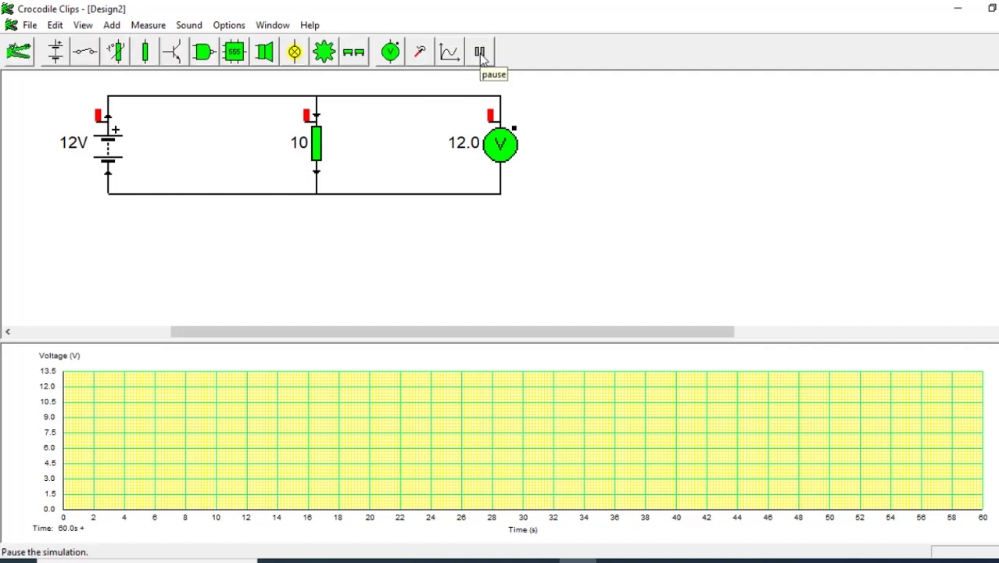
left_click(449, 52)
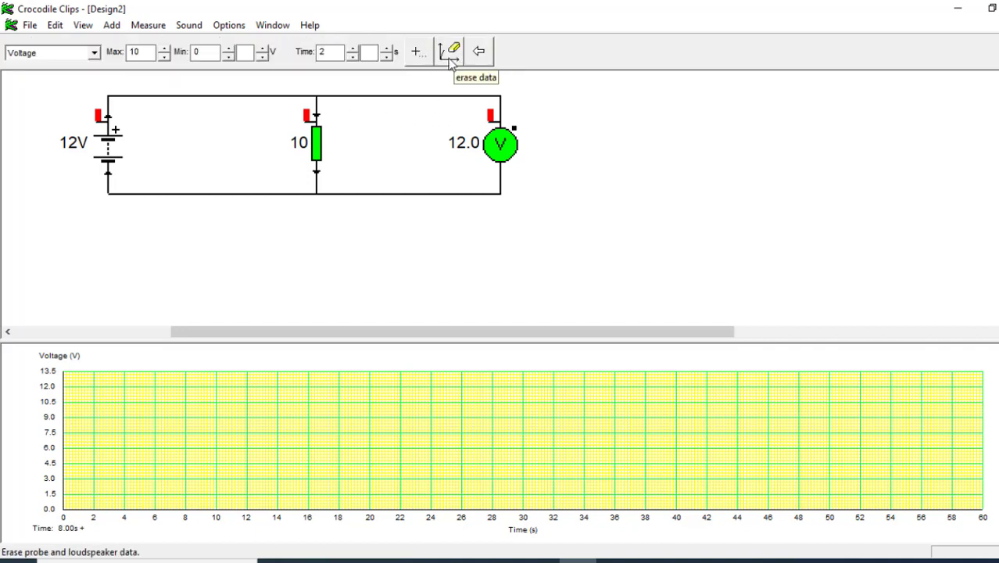
left_click(94, 53)
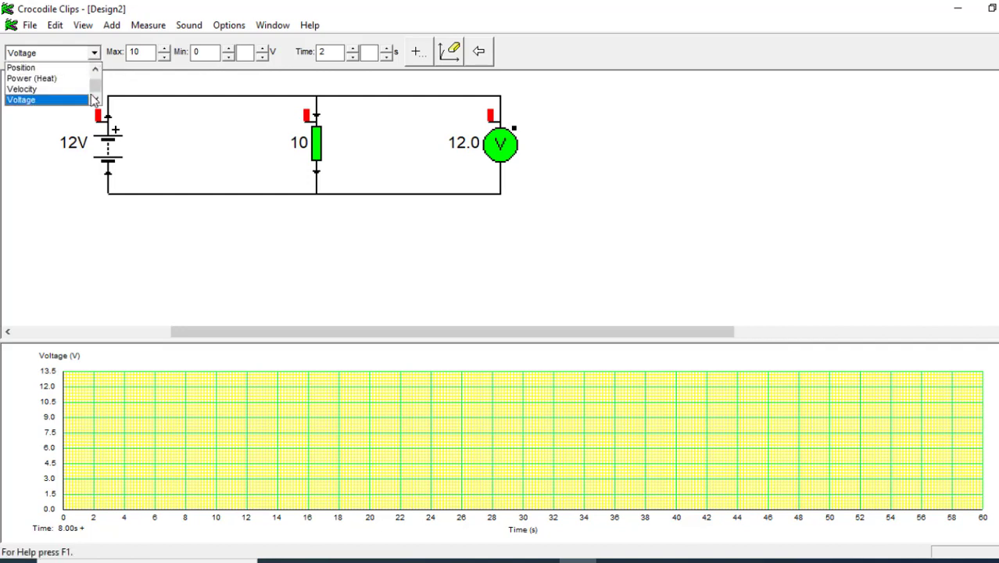
left_click(47, 100)
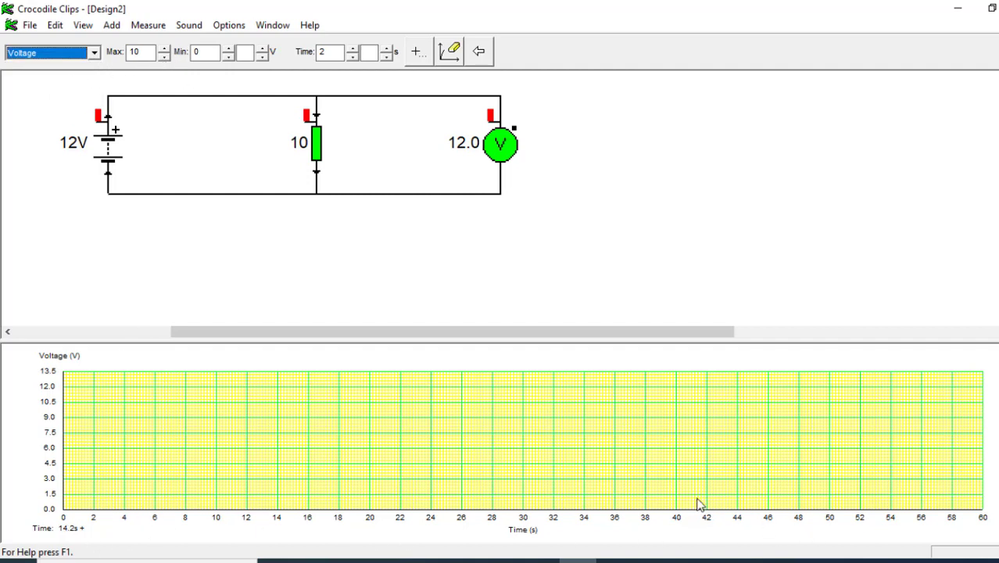
double_click(151, 53)
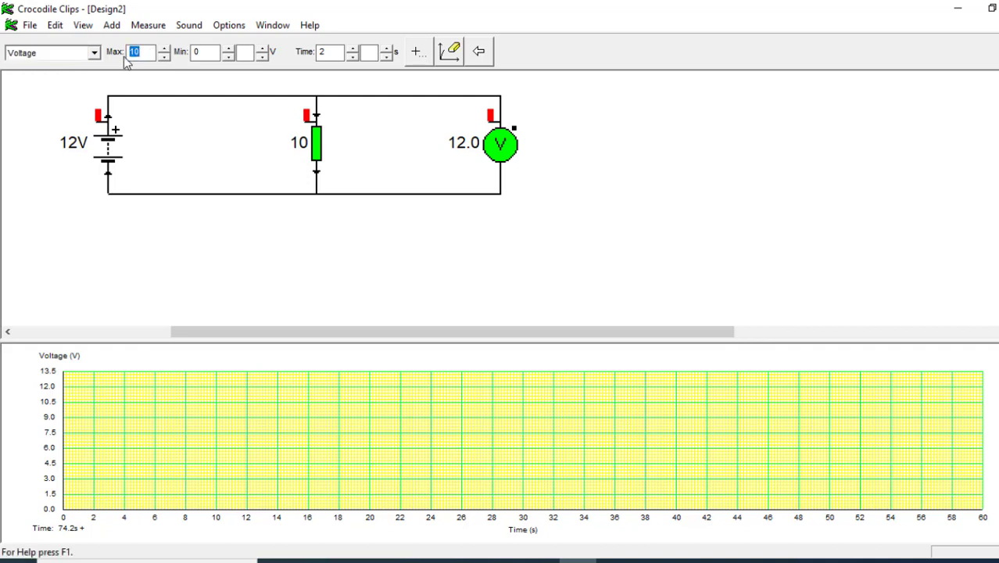
type("15")
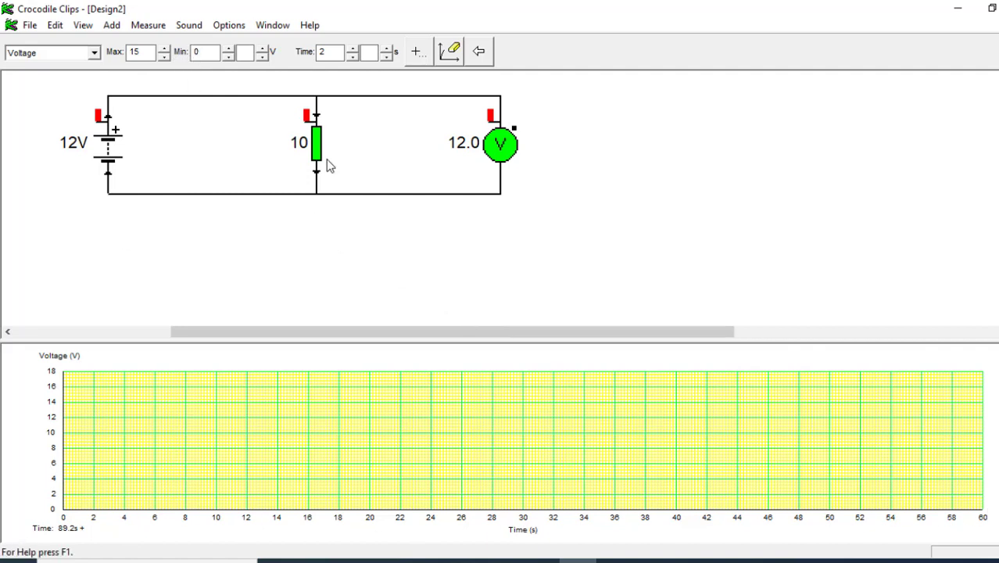
Try other unit prefixes for the graph's voltage range and return to plain volts
left_click(262, 48)
left_click(262, 56)
left_click(262, 56)
left_click(264, 48)
Try time intervals of 10 s and 20 s on the graph's time axis
double_click(321, 53)
type("10")
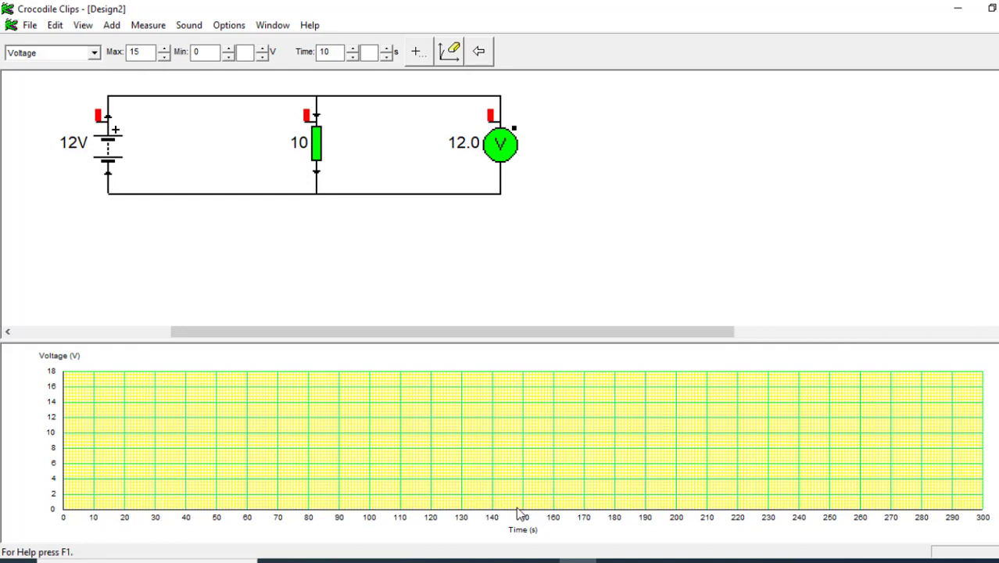
double_click(321, 52)
type("20")
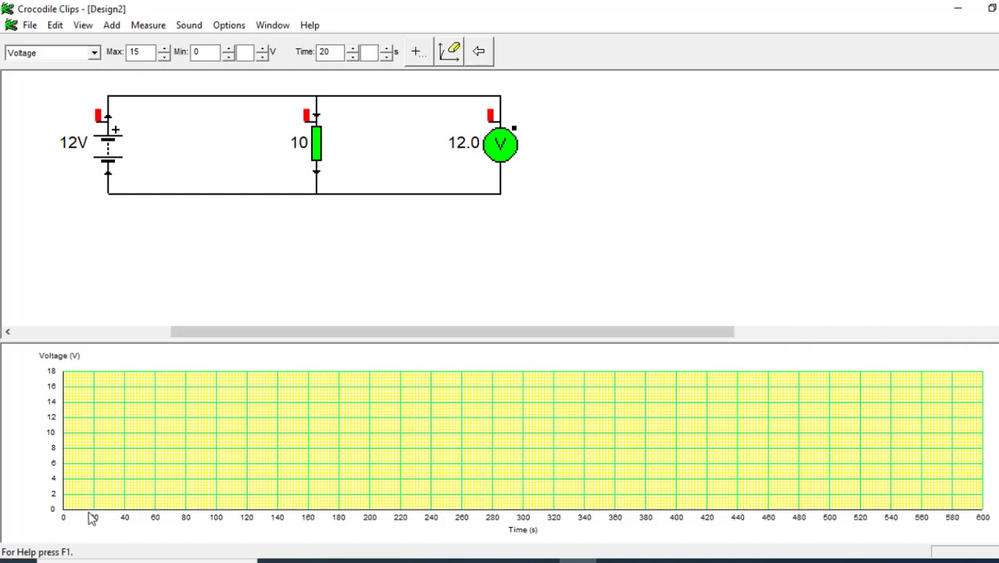
Set the graph's time interval to 5 s and leave the graph settings
double_click(326, 51)
type("5")
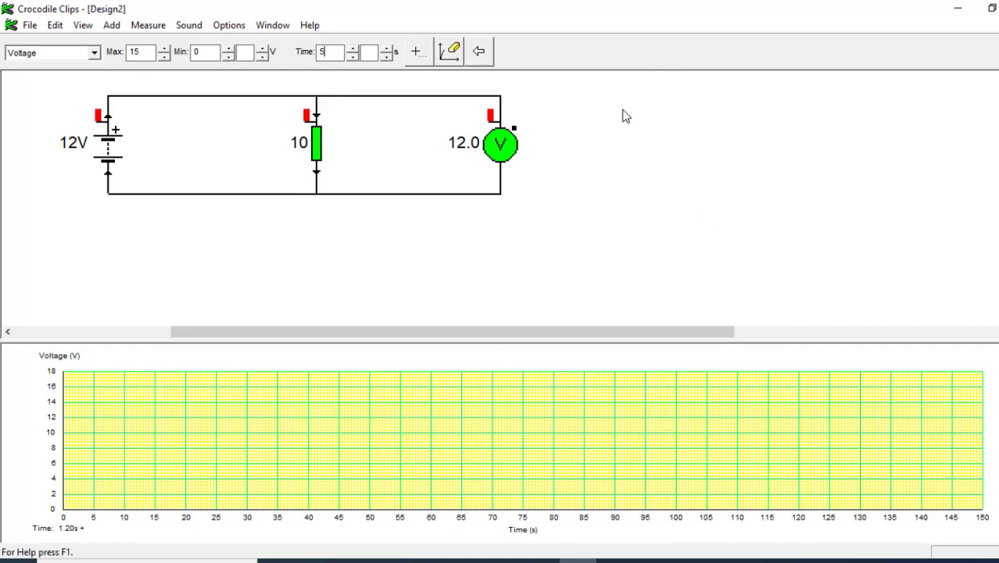
left_click(493, 53)
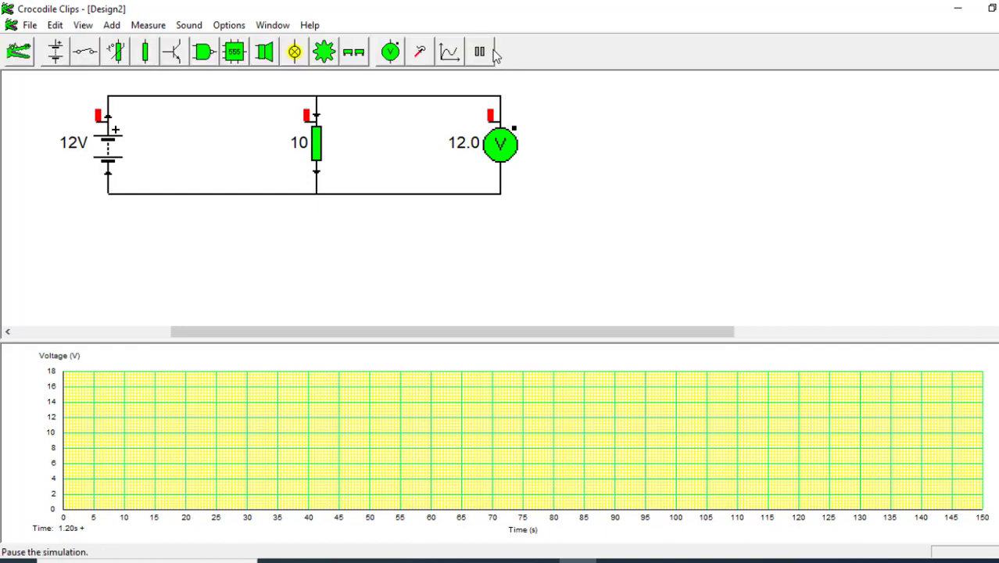
Attach a probe to the node above the voltmeter to plot its voltage, and pause the simulation
left_click(421, 53)
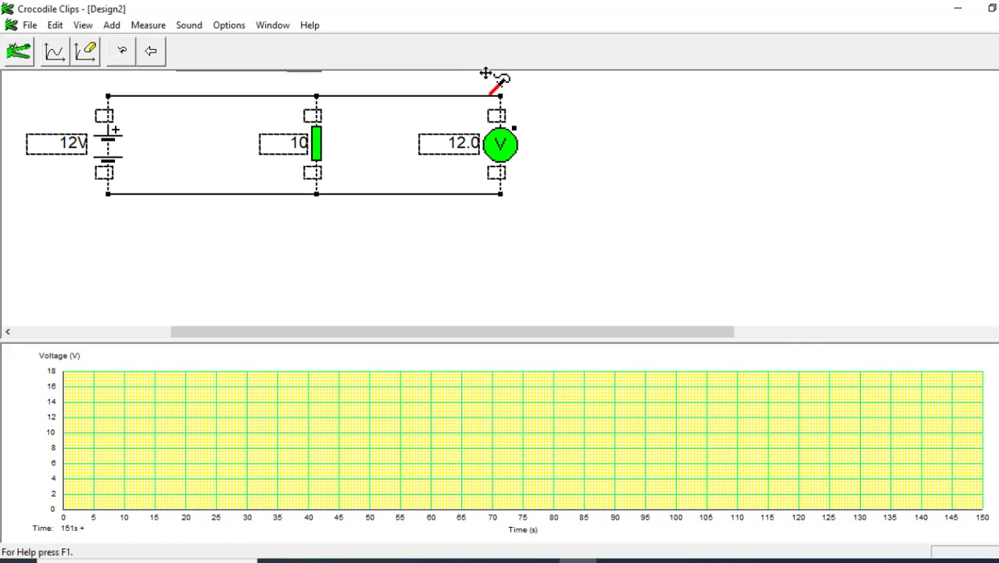
scroll(485, 73, "up", 2)
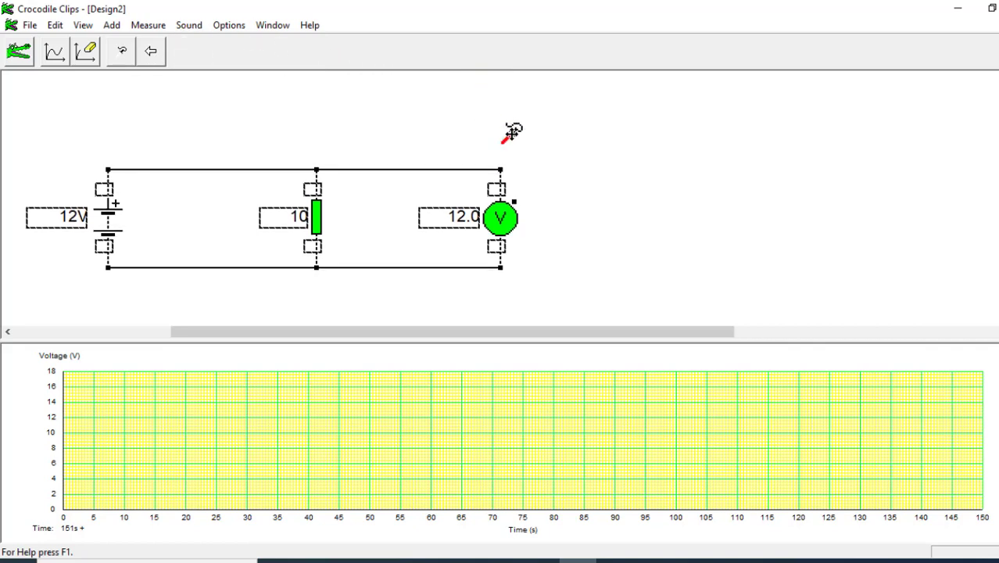
left_click(502, 167)
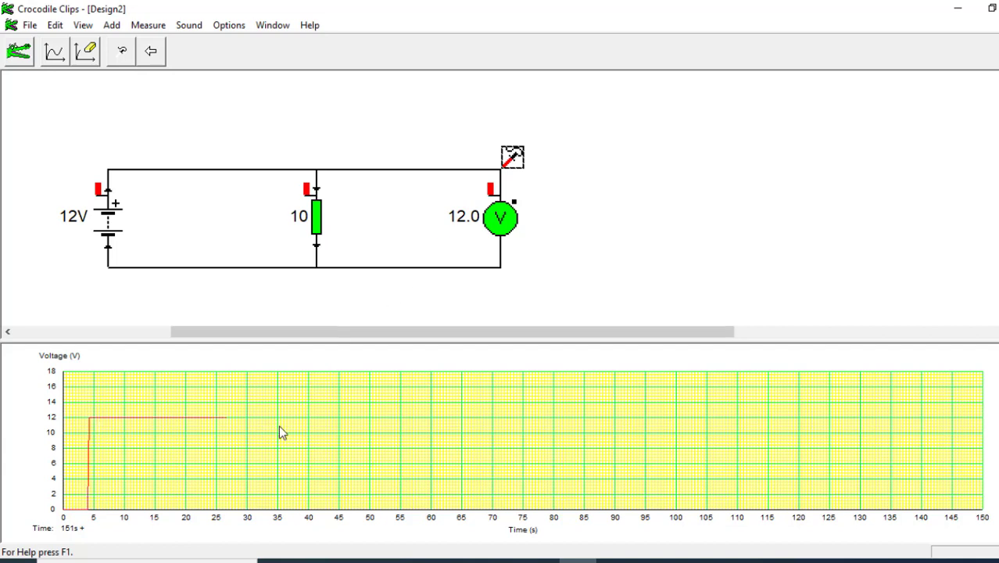
left_click(153, 55)
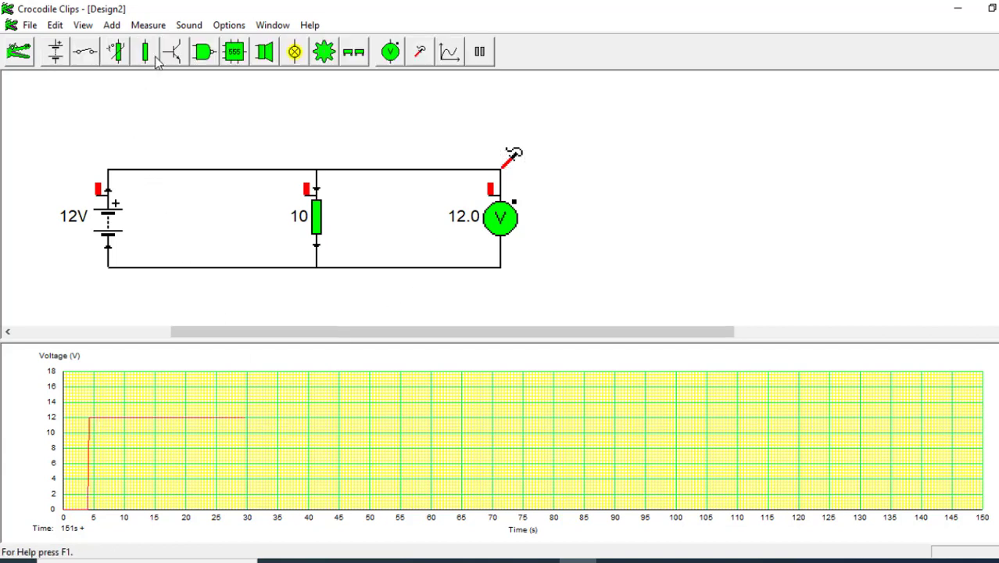
left_click(480, 57)
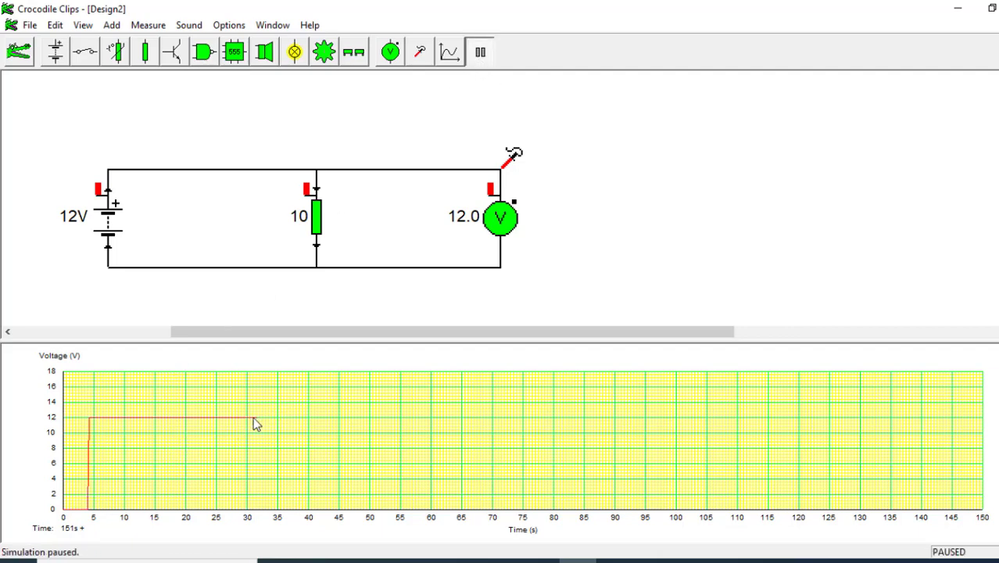
Resume the paused simulation and raise the battery's voltage to 15 V while the graph is plotting
left_click(480, 53)
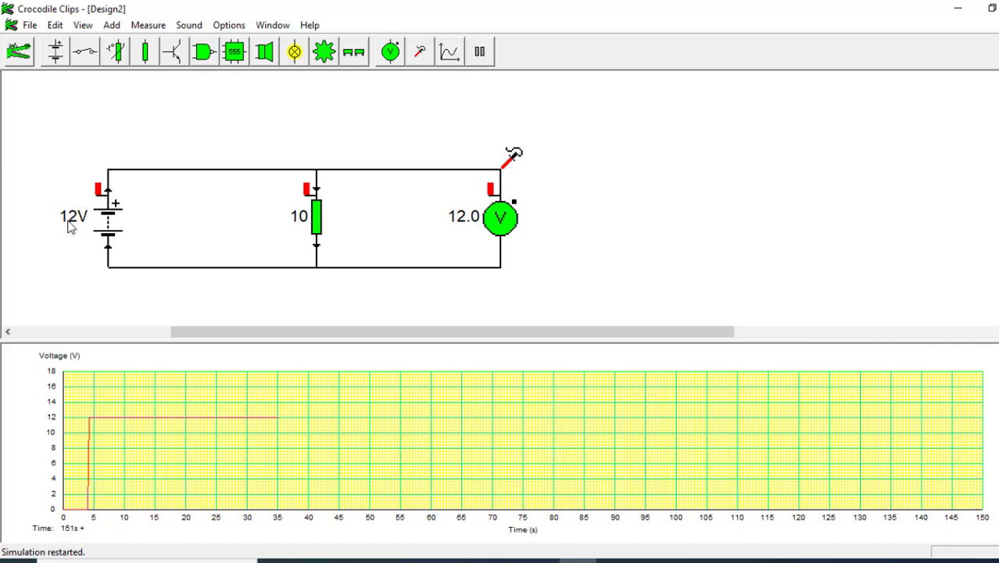
left_click(72, 225)
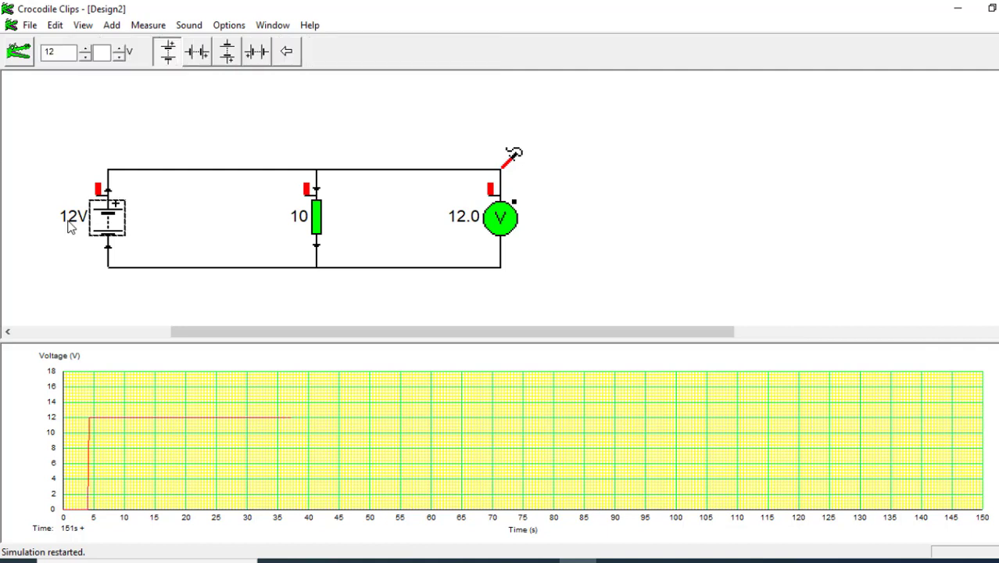
double_click(48, 51)
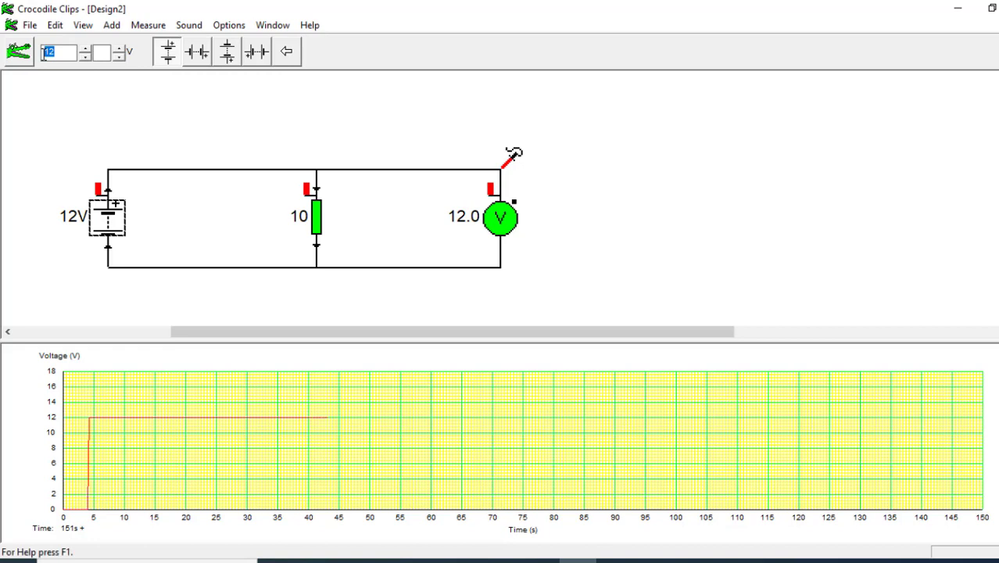
type("15")
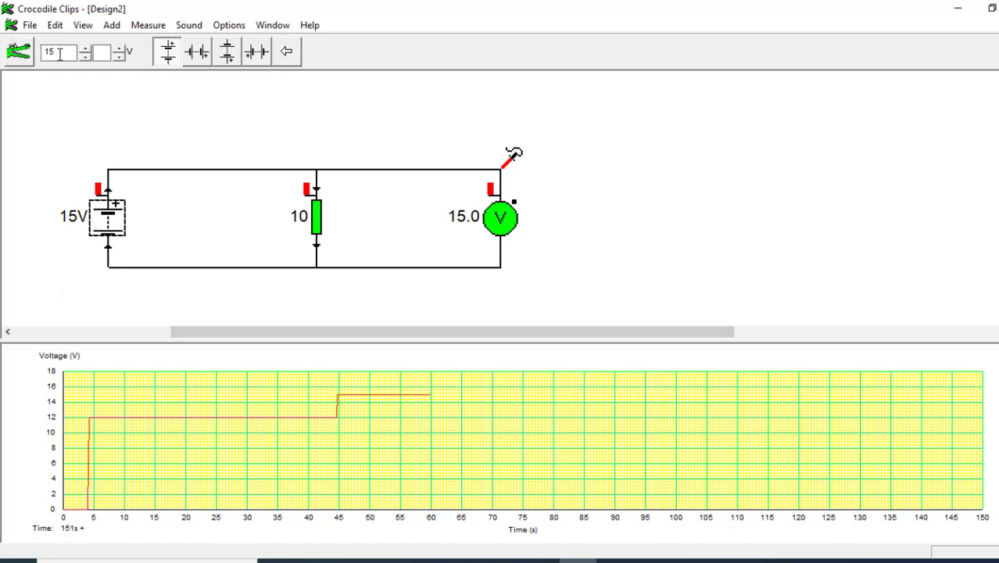
Lower the battery's voltage to 9 V during the running simulation and leave the battery's settings
left_click_drag(60, 53, 45, 57)
type("9")
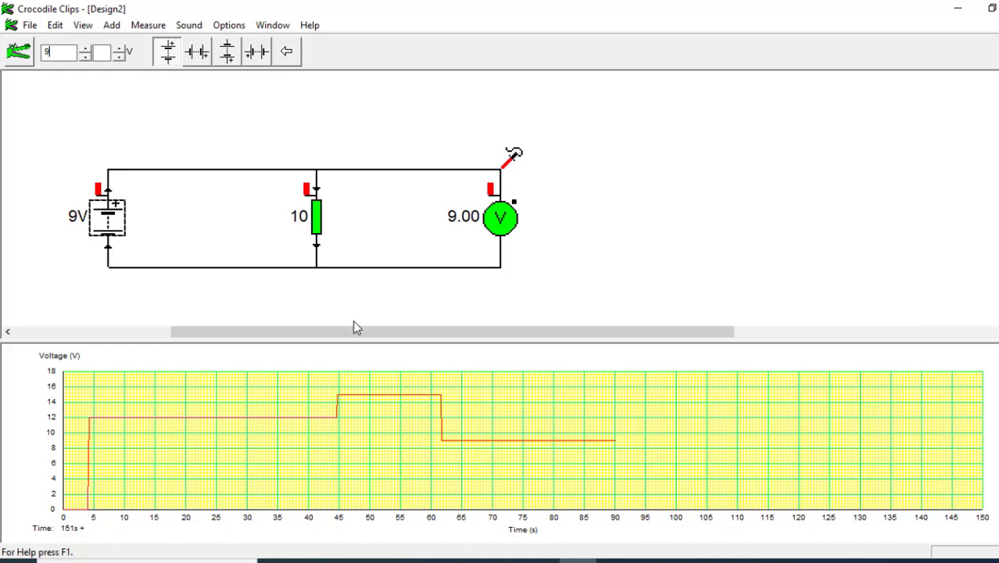
left_click(288, 55)
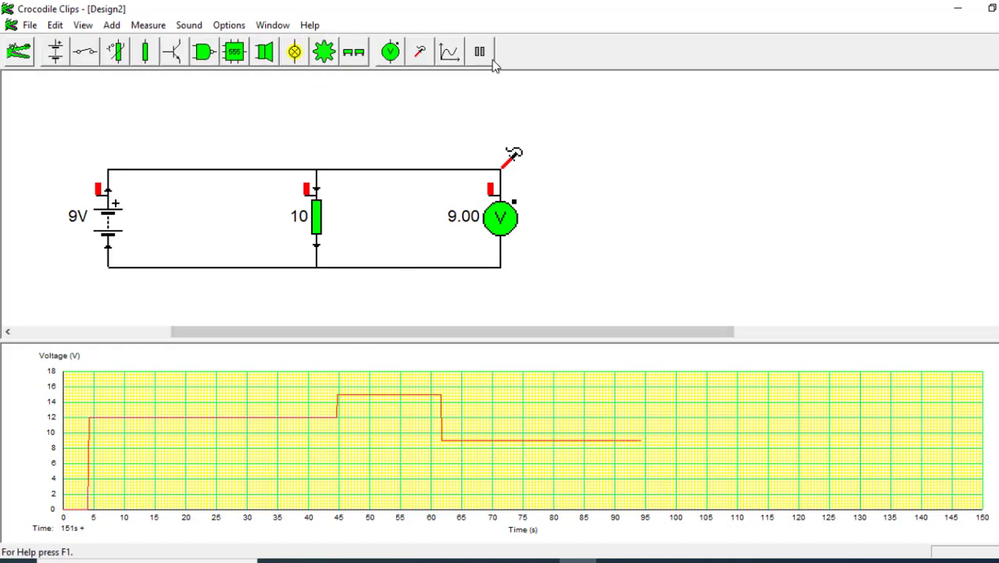